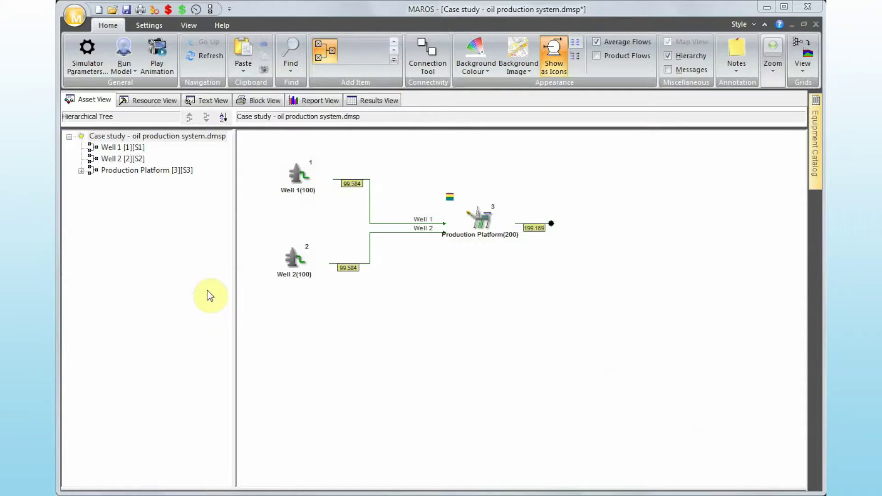
# - Review the simulation settings alongside the diagram and accept them
pyautogui.click(92, 71)
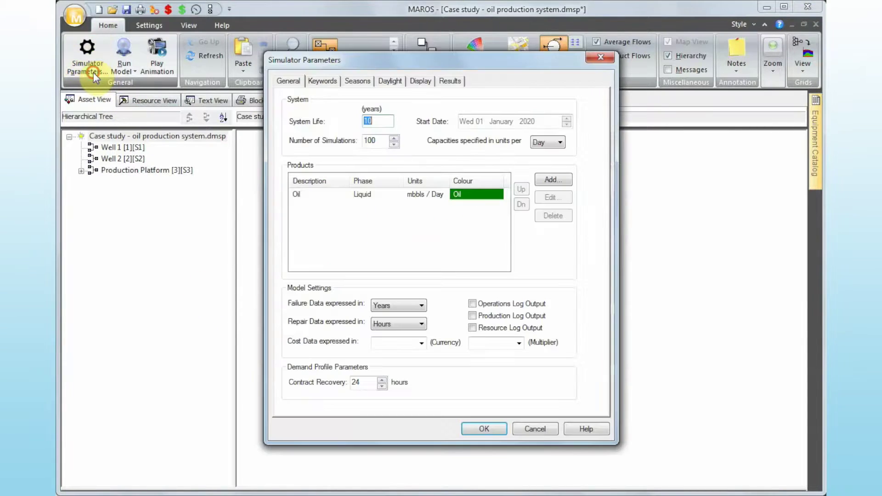
pyautogui.moveTo(408, 64); pyautogui.dragTo(568, 87)
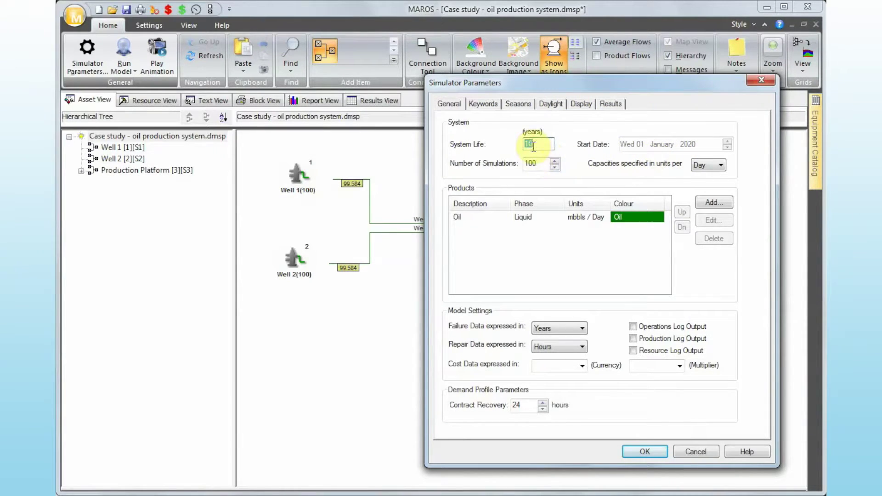
pyautogui.click(639, 453)
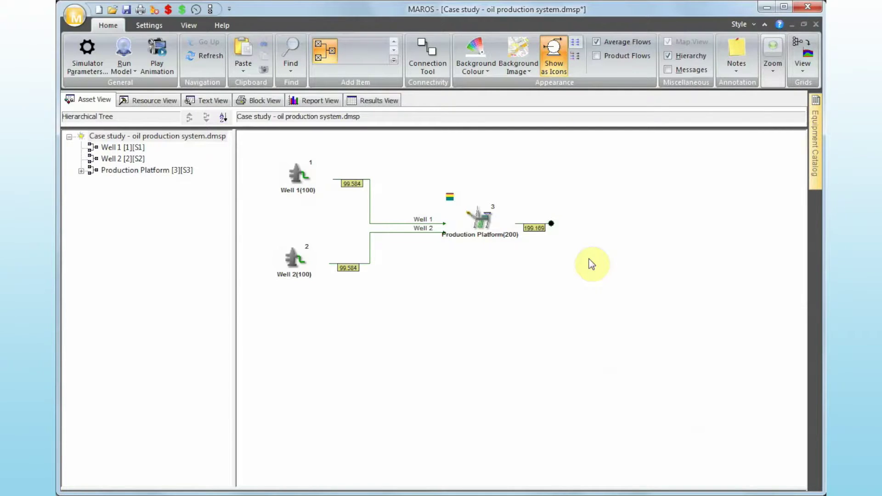
# - Switch to the Flow Grid and inspect Well 2's rate in the first row
pyautogui.click(800, 73)
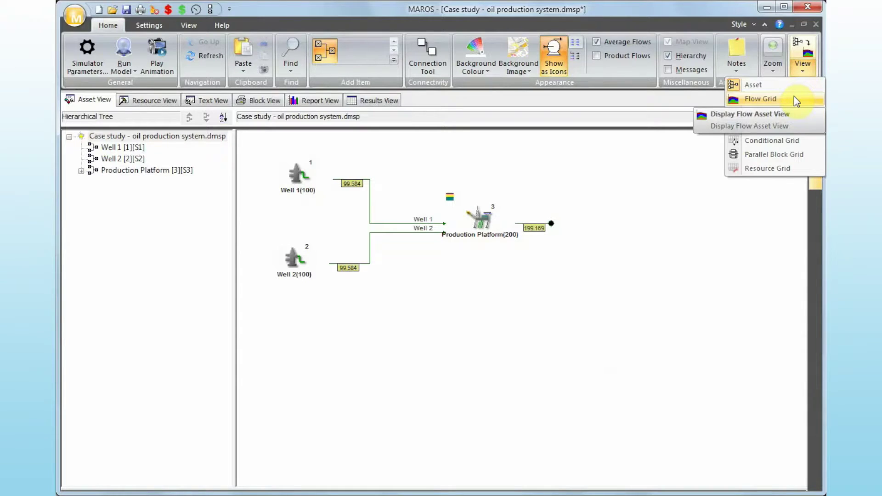
pyautogui.click(762, 99)
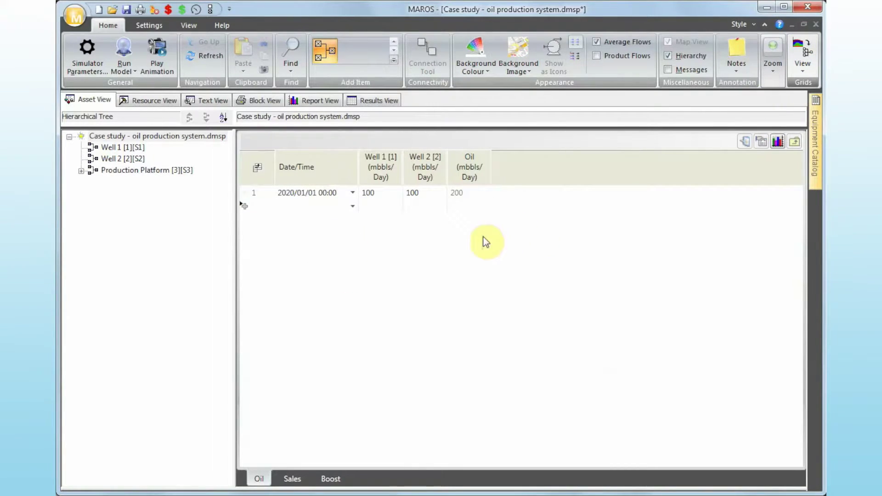
pyautogui.click(390, 197)
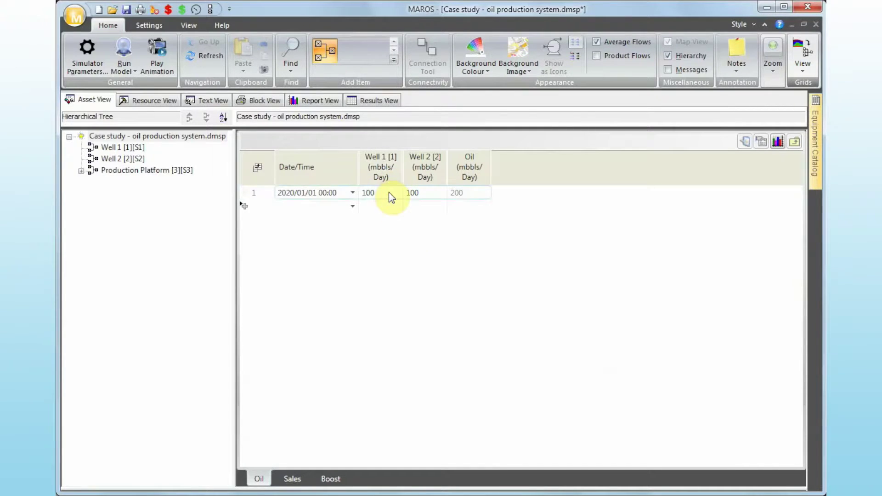
pyautogui.click(415, 194)
# - Return to the asset diagram and expand Production Platform in the Hierarchical Tree
pyautogui.click(794, 73)
pyautogui.click(782, 85)
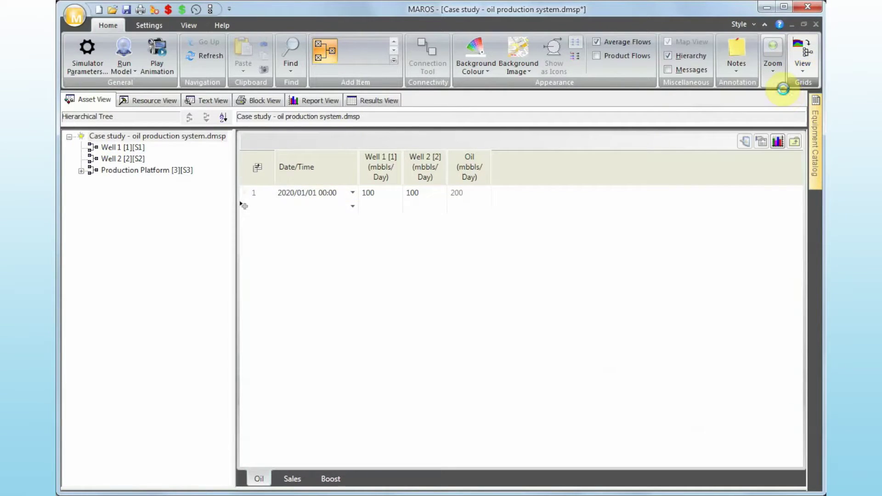
pyautogui.click(80, 171)
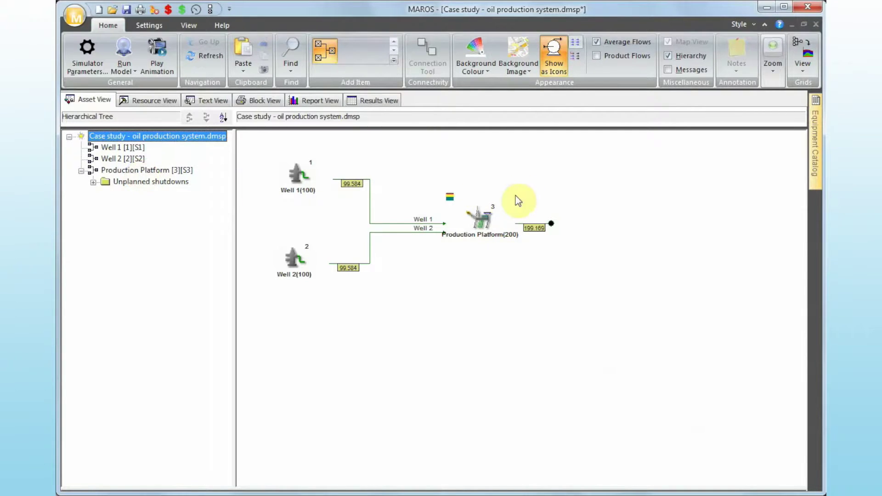
# - Drill into Production Platform's Unplanned shutdowns block to show the two oil pumps and heat exchanger
pyautogui.doubleClick(481, 218)
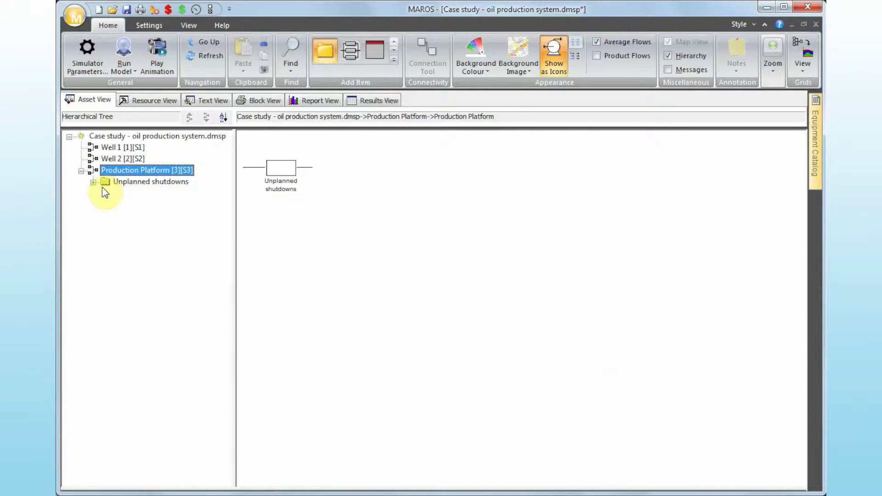
pyautogui.doubleClick(296, 180)
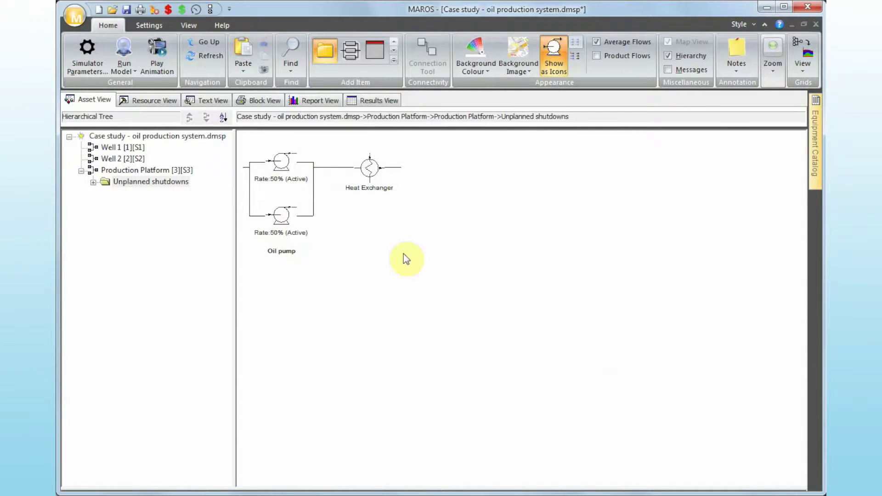
pyautogui.click(371, 173)
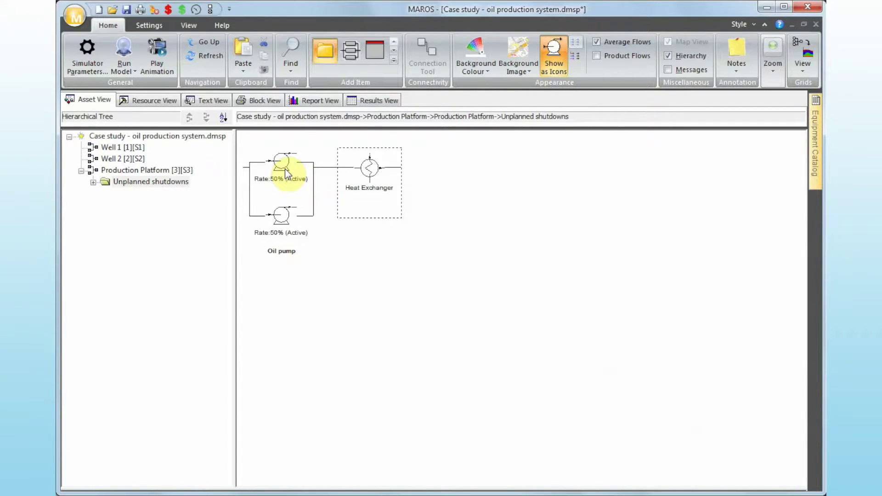
pyautogui.doubleClick(275, 183)
# - Switch to the Equipment Grid and scroll across to the MTTF column
pyautogui.click(798, 75)
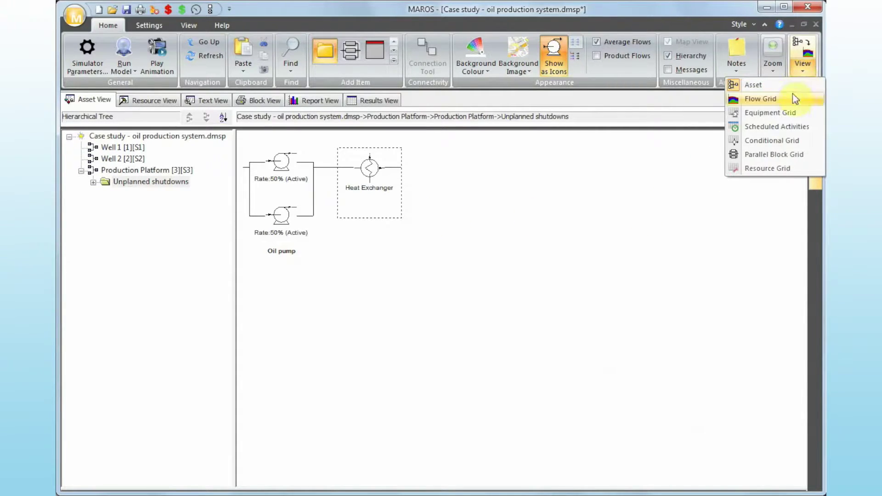
pyautogui.click(787, 112)
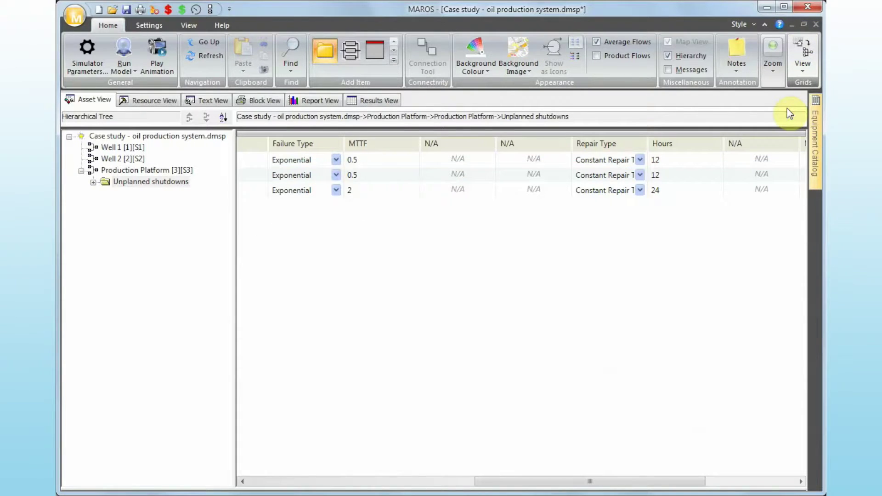
pyautogui.moveTo(627, 481); pyautogui.dragTo(366, 484)
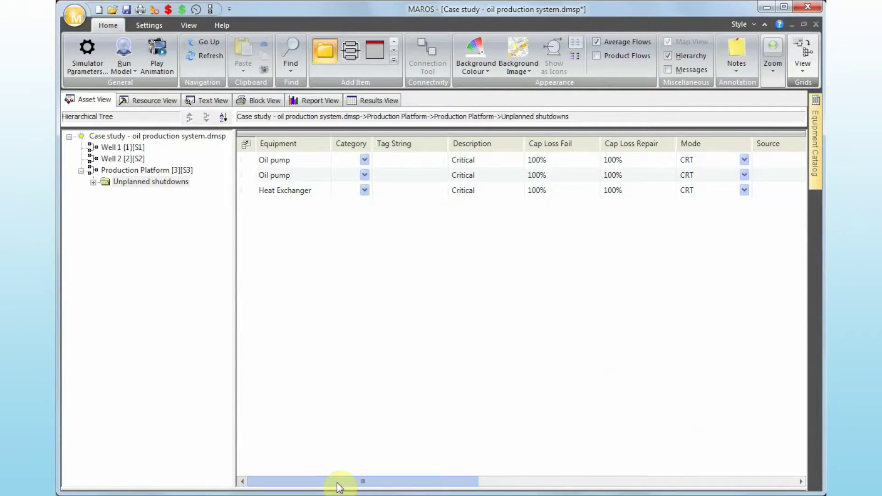
pyautogui.moveTo(337, 482); pyautogui.dragTo(580, 491)
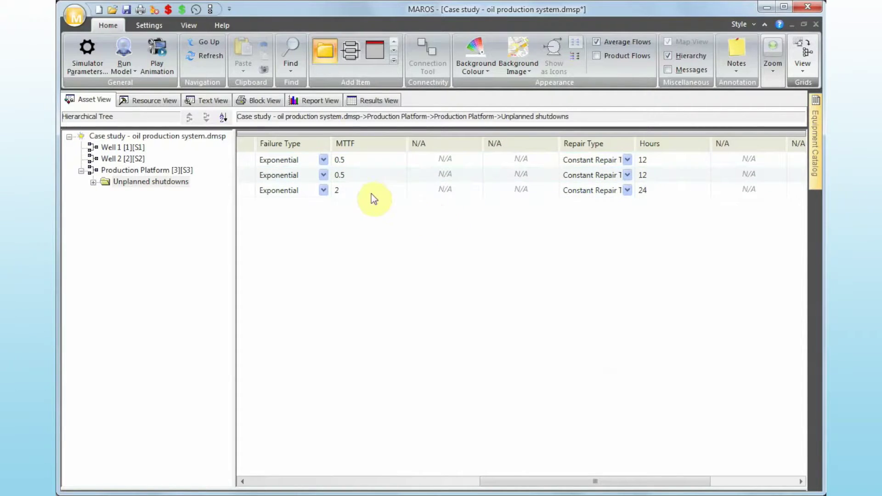
# - Set the Heat Exchanger's MTTF to 2 and go up to the model's top level
pyautogui.click(337, 190)
pyautogui.write('2')
pyautogui.click(248, 116)
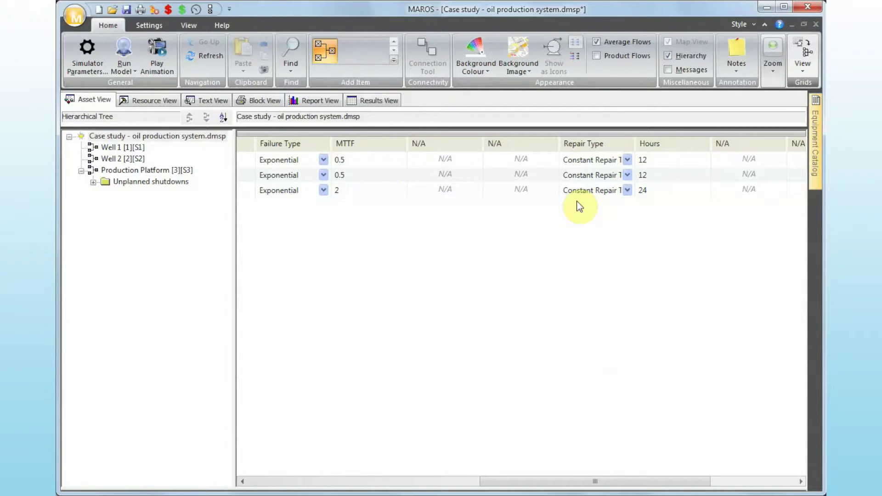
pyautogui.click(804, 67)
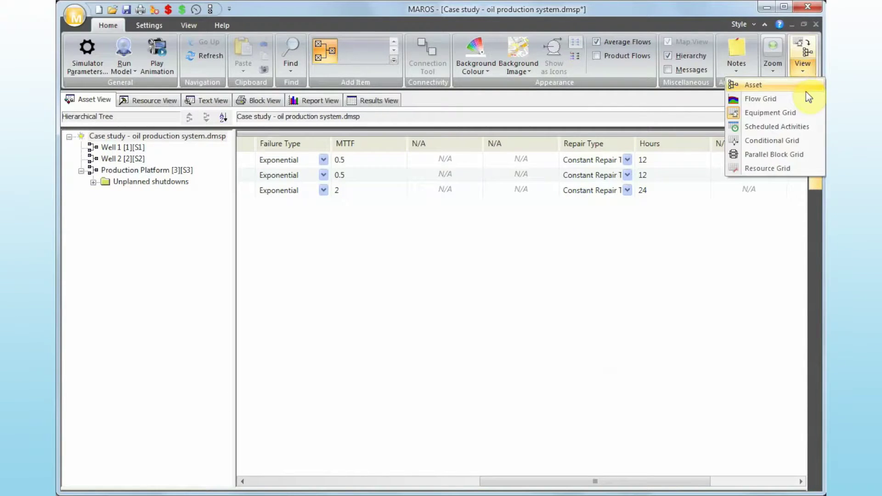
# - Return to the asset diagram and show the Resource View's Locations and Maintenance Profiles
pyautogui.click(805, 90)
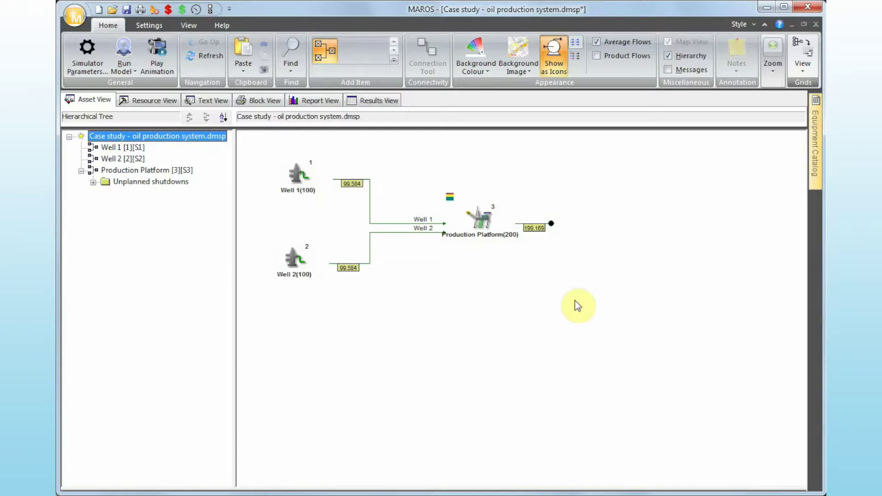
pyautogui.click(95, 102)
pyautogui.click(138, 105)
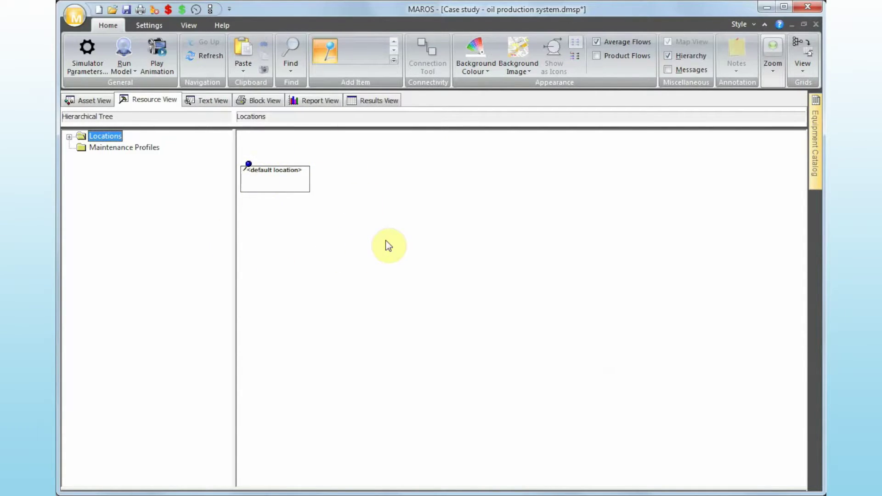
# - Add a New Location and place it to the right of the default location
pyautogui.click(331, 59)
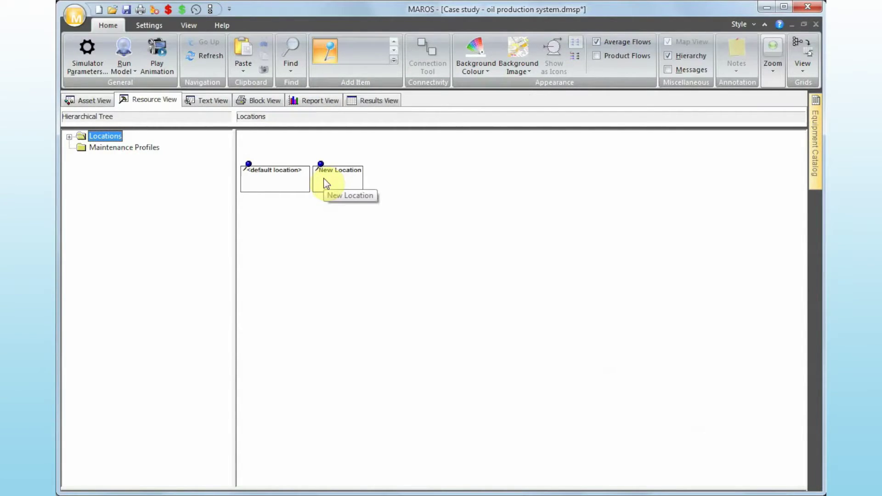
pyautogui.moveTo(326, 183); pyautogui.dragTo(418, 178)
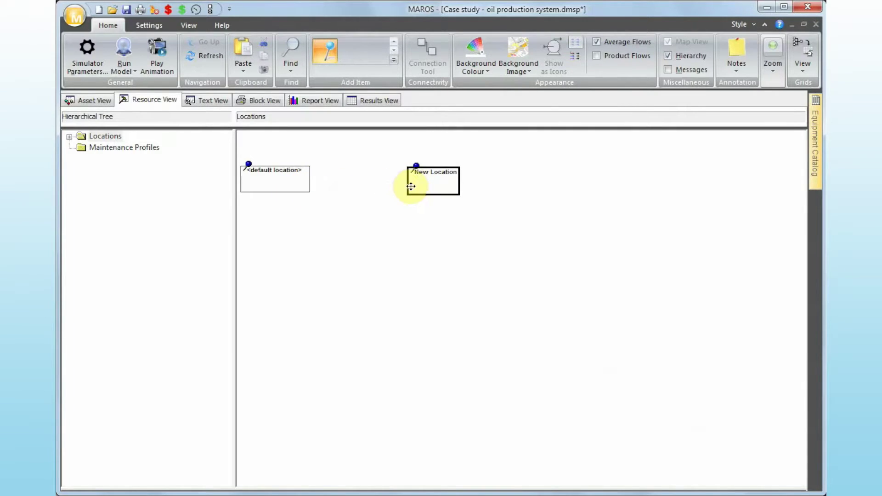
pyautogui.click(95, 101)
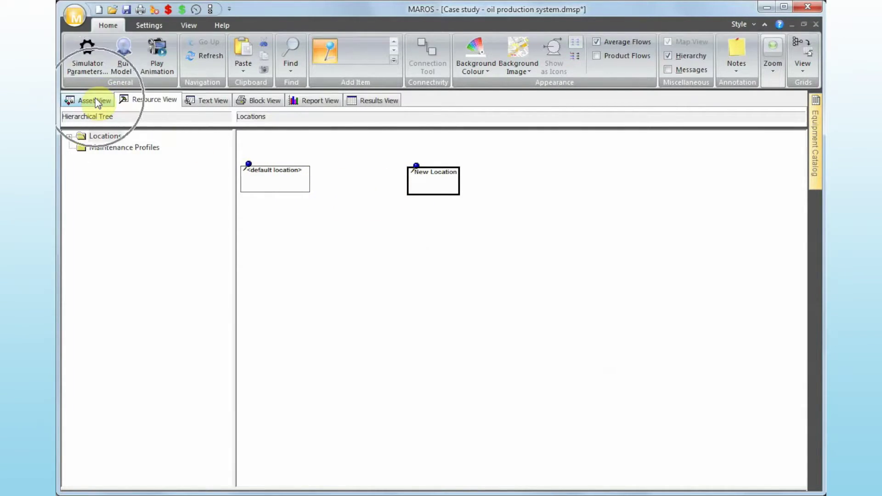
# - Set the default location's description to 'Offshore production system'
pyautogui.rightClick(283, 185)
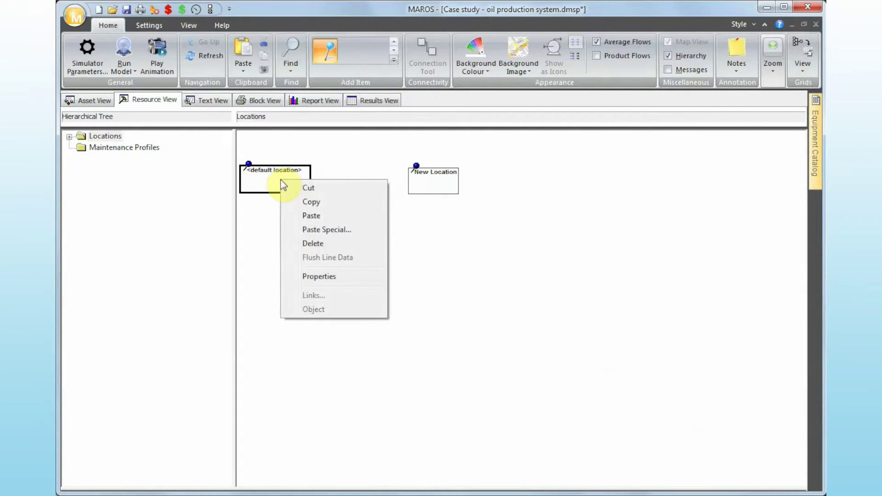
pyautogui.click(325, 279)
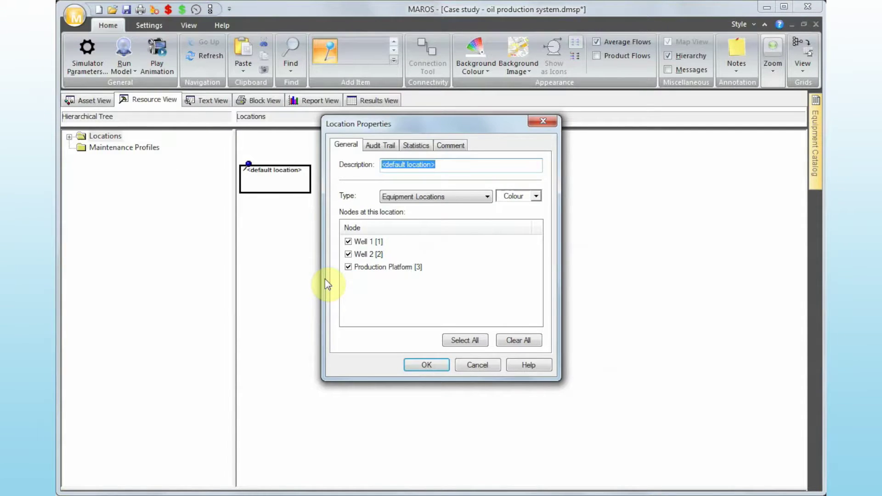
pyautogui.write('Offs')
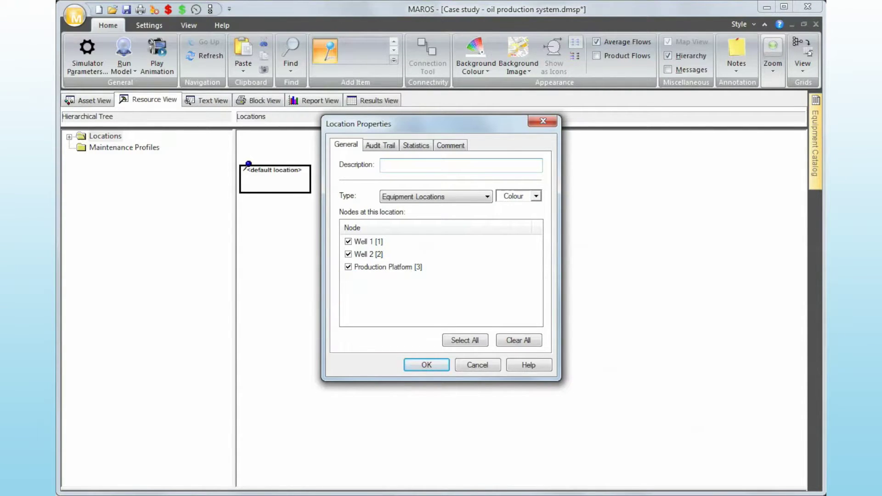
pyautogui.write('hore production system')
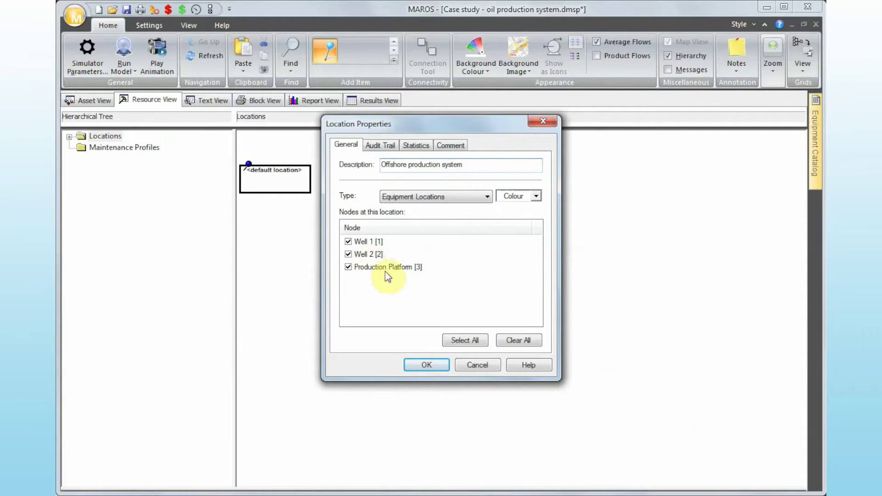
pyautogui.click(409, 363)
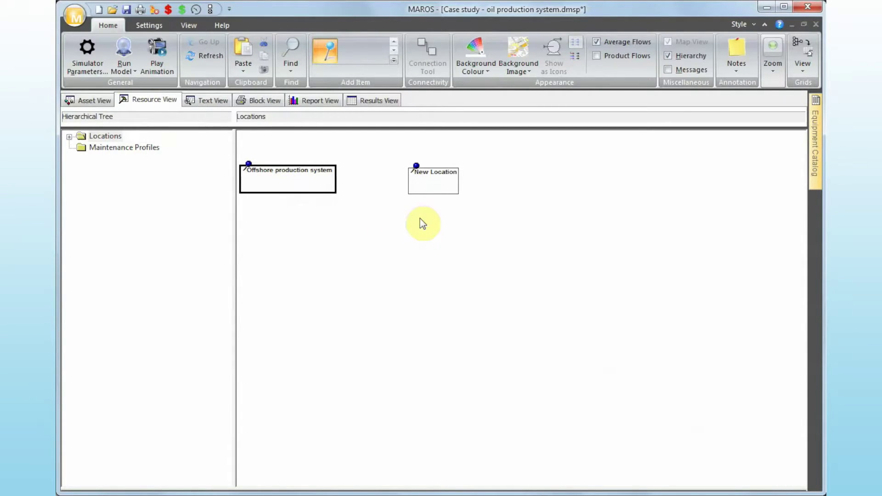
# - Give New Location the description 'Warehouse' and the location type Warehouse
pyautogui.rightClick(429, 191)
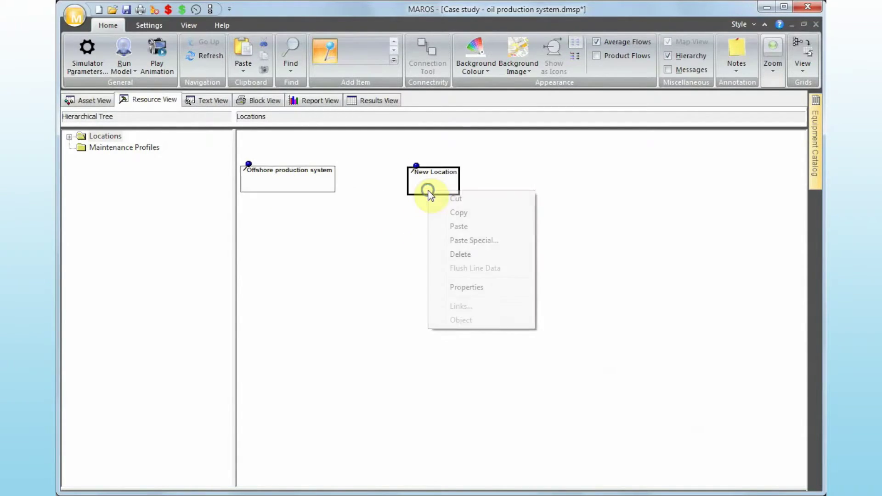
pyautogui.click(477, 289)
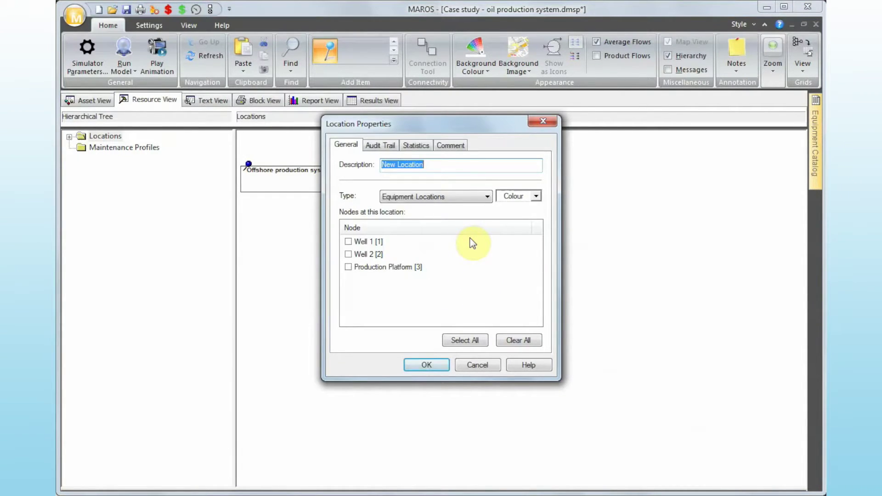
pyautogui.write('Warehouse')
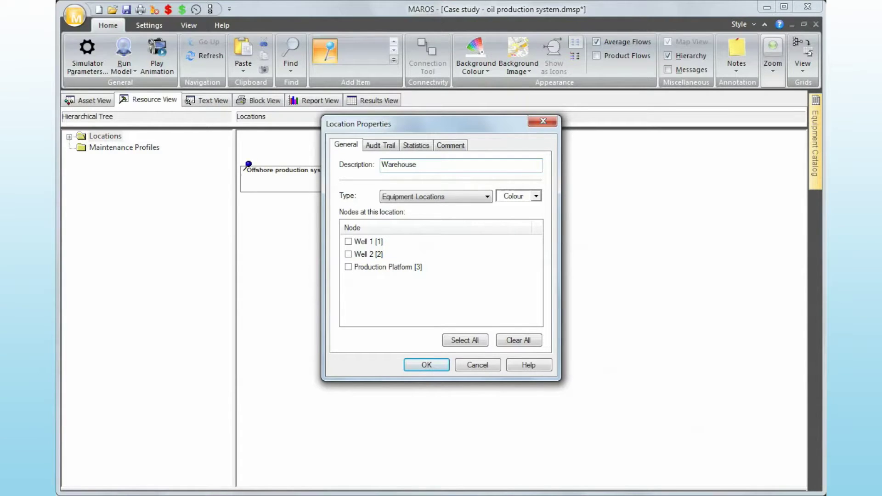
pyautogui.click(462, 196)
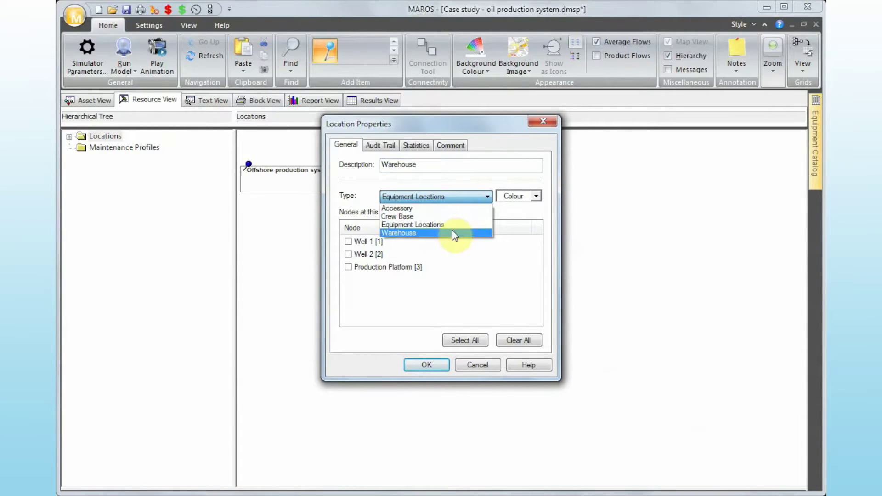
pyautogui.click(453, 234)
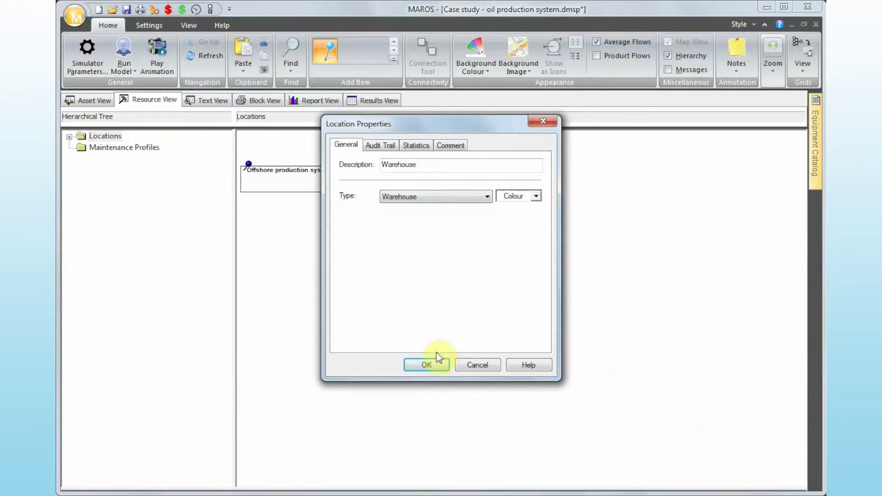
pyautogui.click(431, 365)
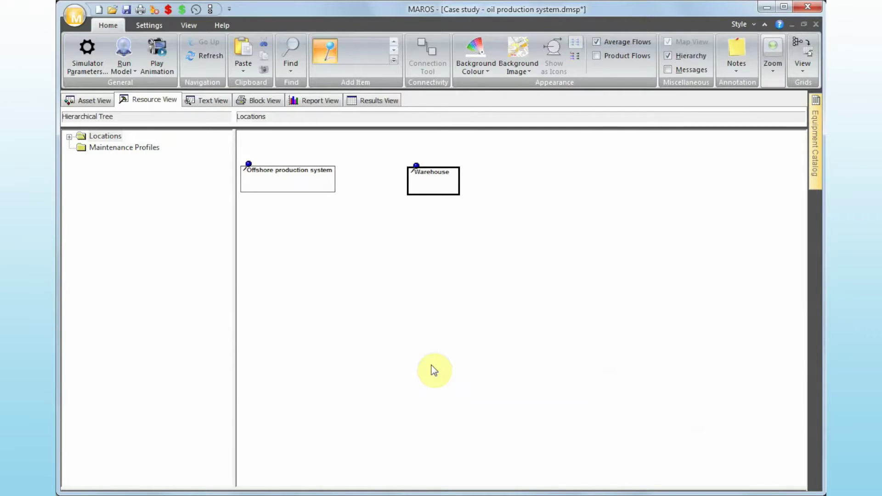
# - Open the Offshore production system location to view its contents
pyautogui.click(311, 193)
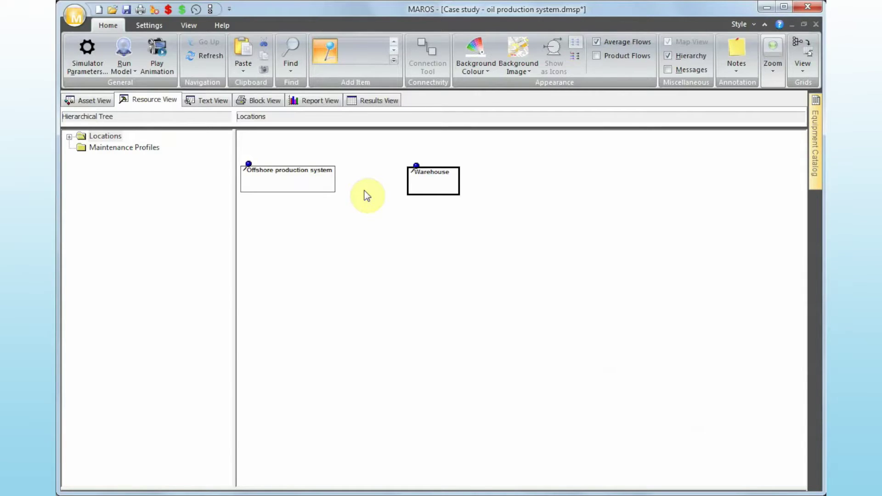
pyautogui.doubleClick(329, 188)
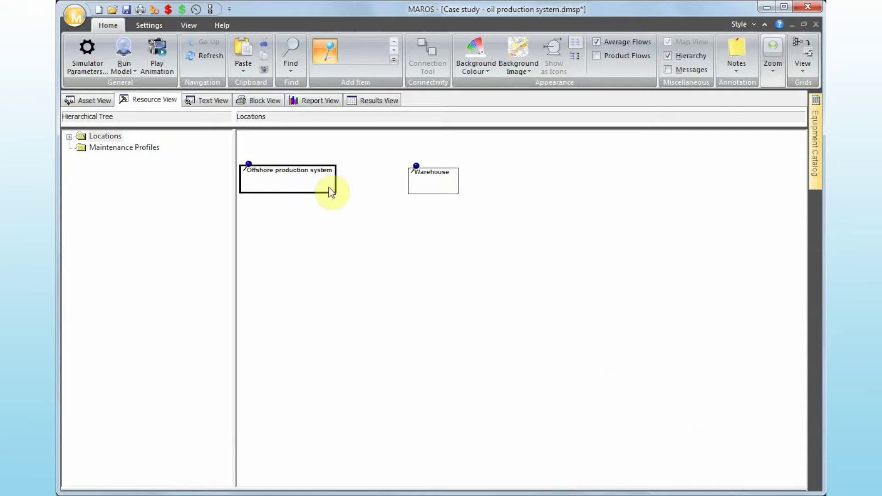